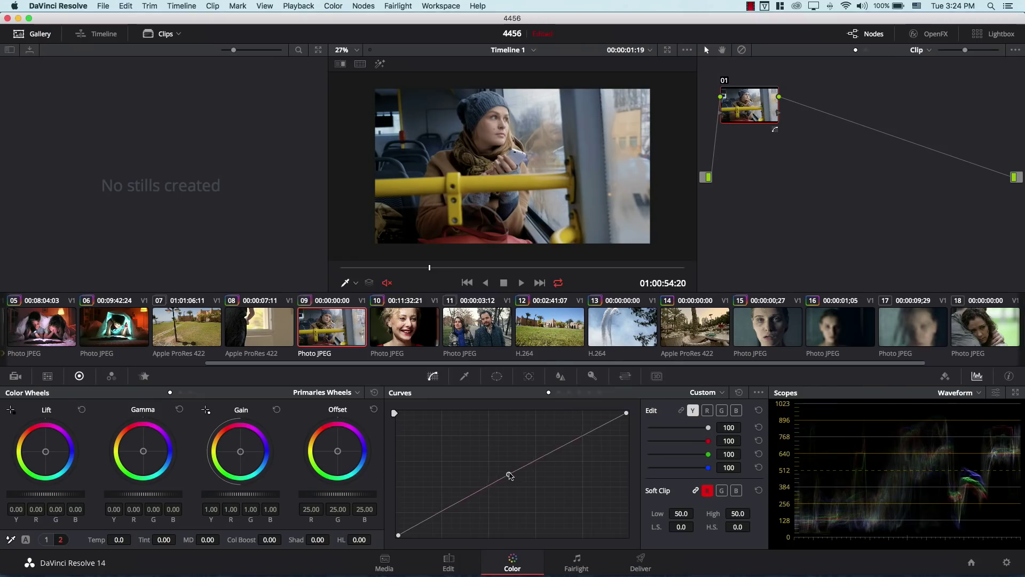
drag(510, 474, 508, 449)
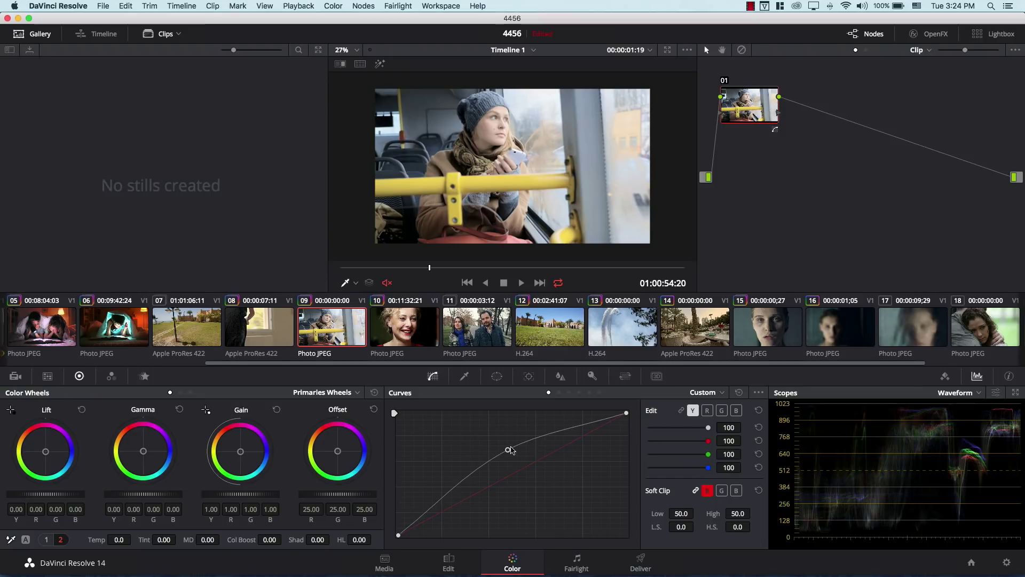
key(super+z)
key(super+shift+z)
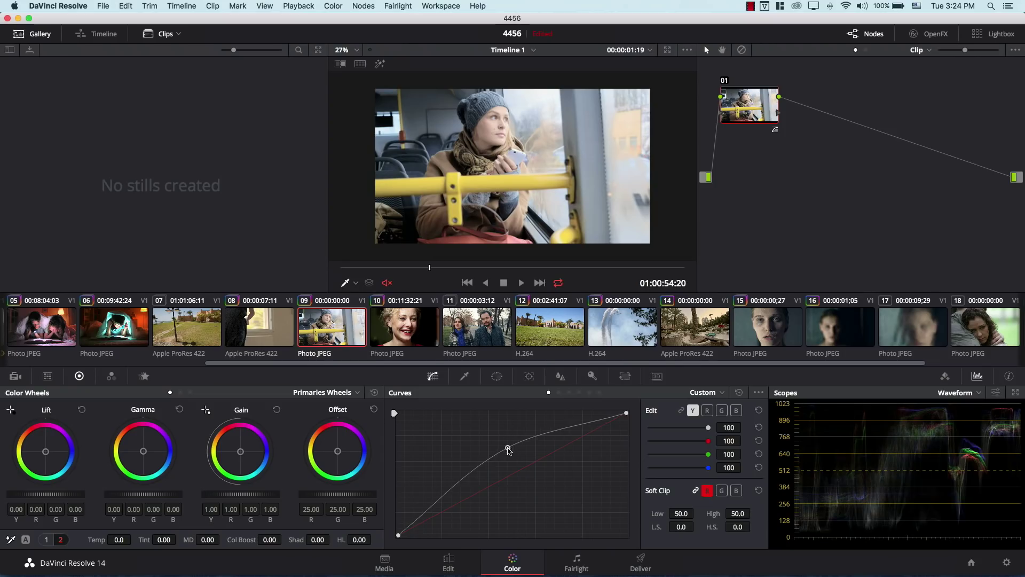
Flatten the luma curve onto the diagonal, add a high point, and raise a midtone point
drag(508, 448, 514, 469)
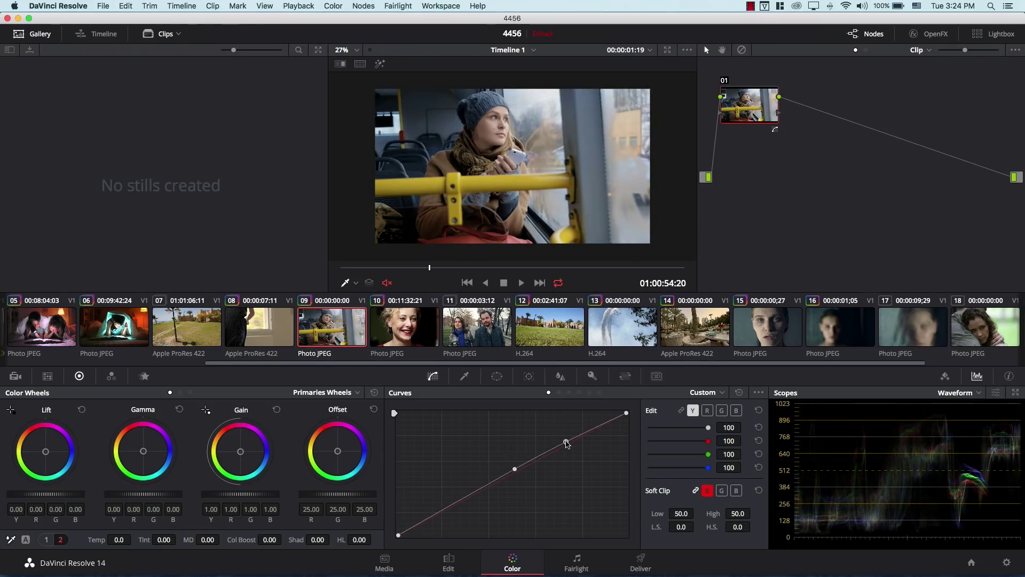
click(566, 443)
drag(515, 468, 512, 454)
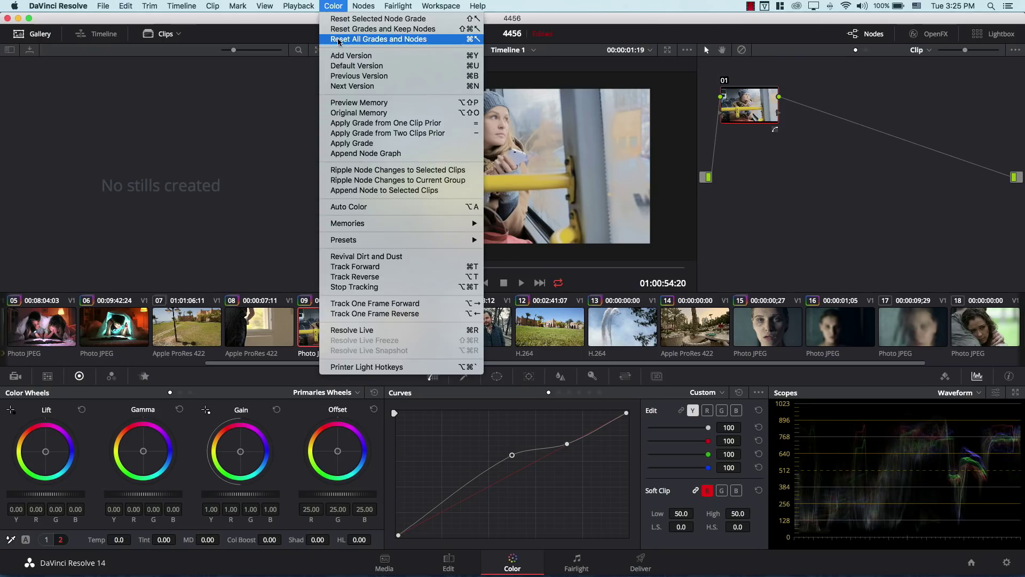
Reset all grades and nodes, then add default anchors along the straight luma curve
click(338, 39)
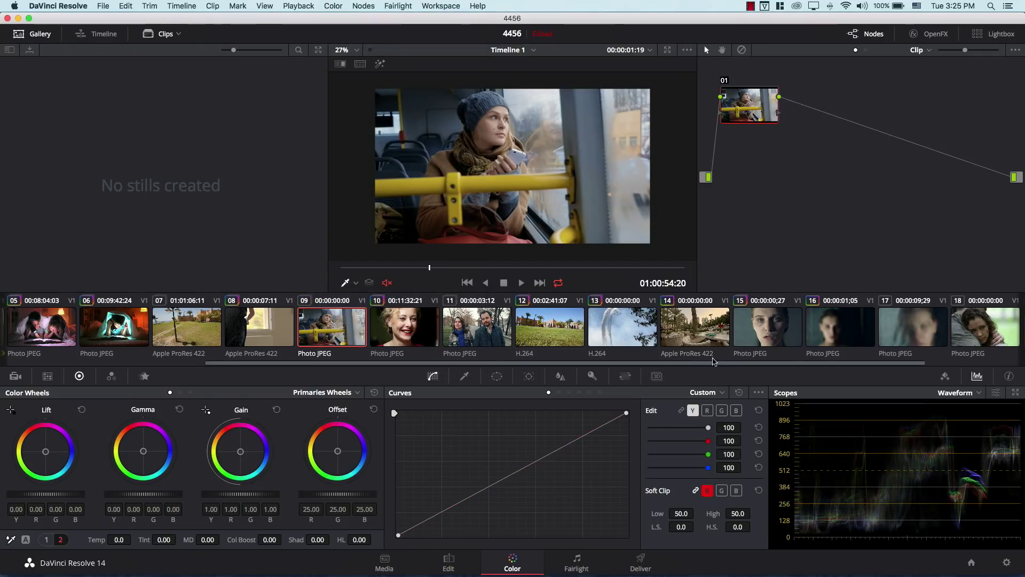
click(758, 393)
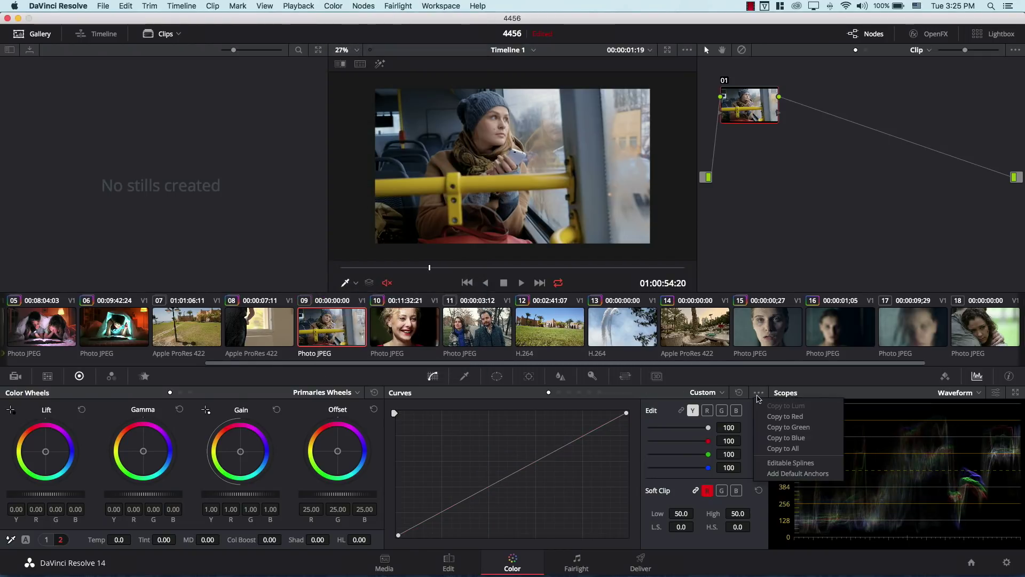
click(793, 474)
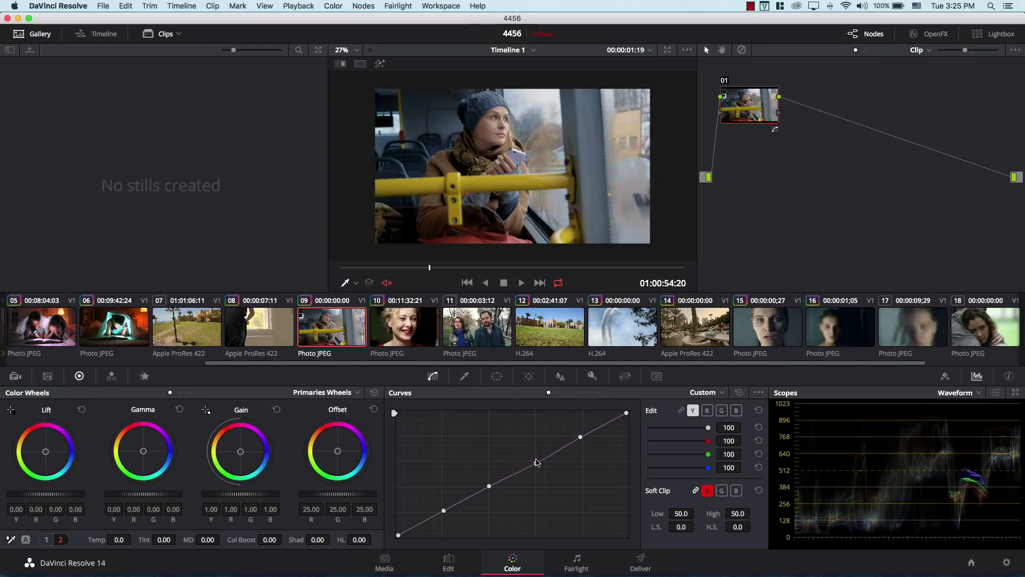
Nudge the middle luma anchor slightly down and pull the shadow anchor down-left
drag(535, 454, 532, 455)
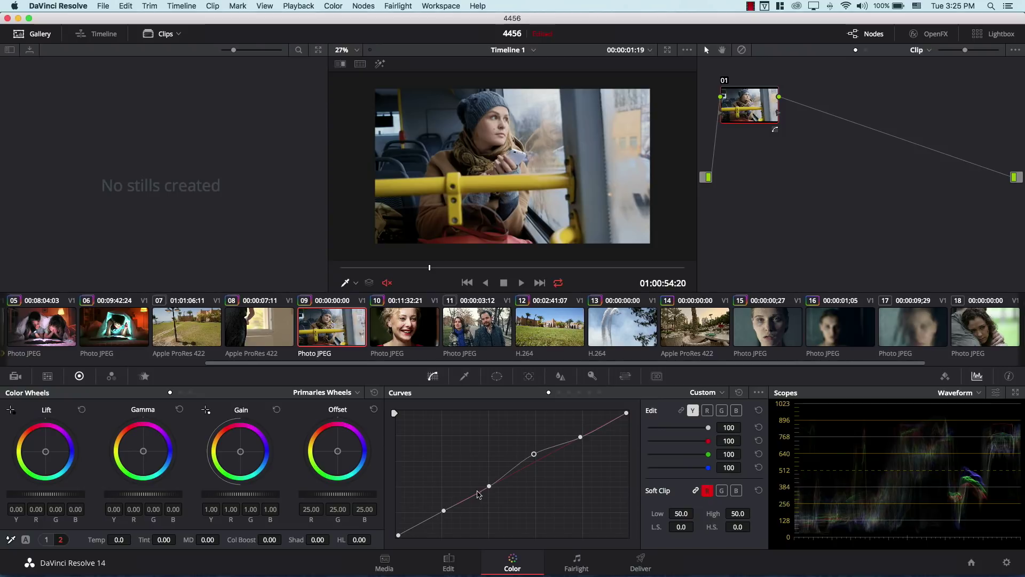
drag(491, 491, 442, 521)
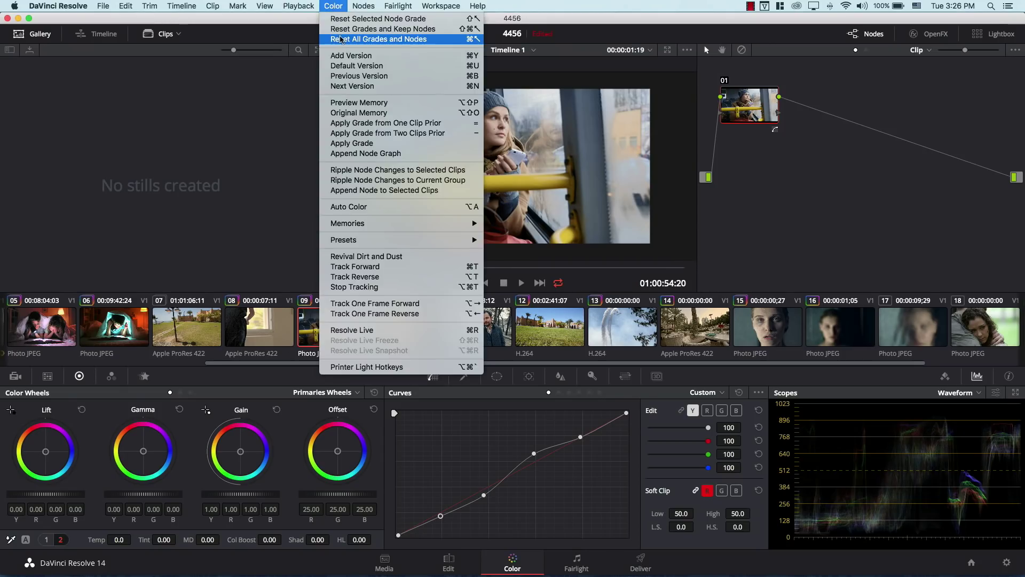
Reset all grades and nodes, raise a midtone point on the Y curve, and adjust the white point
click(341, 40)
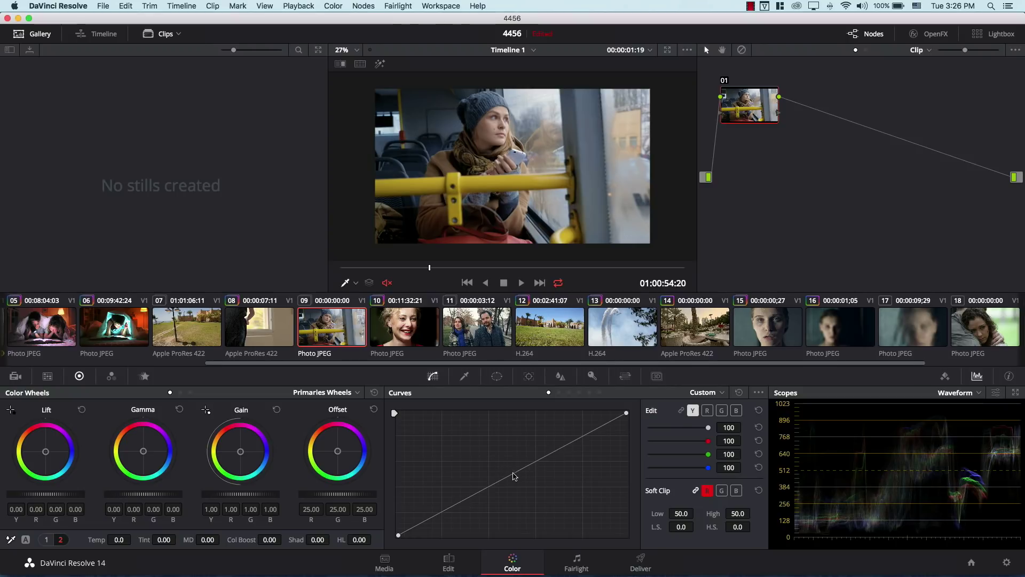
drag(514, 477, 514, 460)
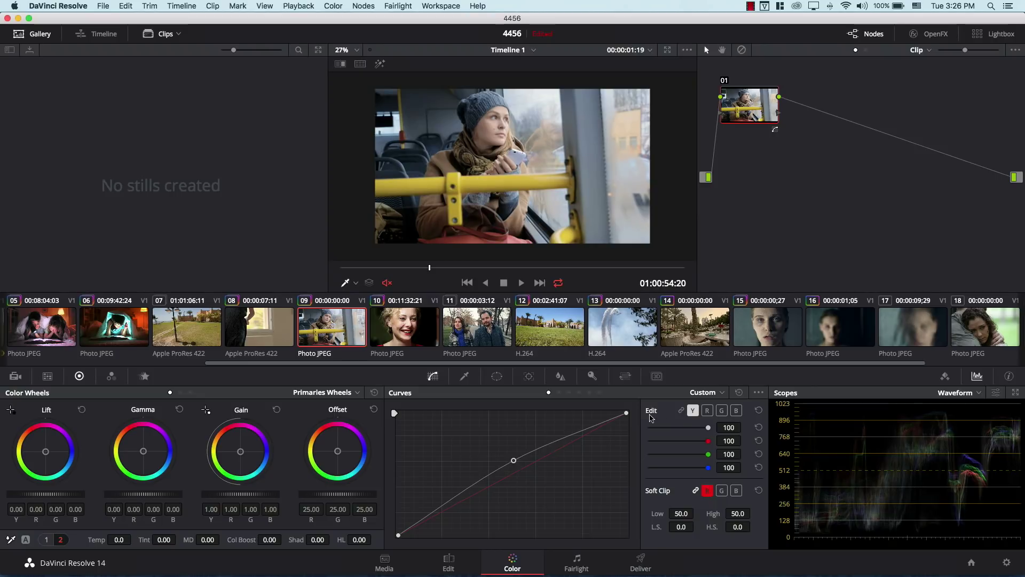
drag(626, 414, 629, 418)
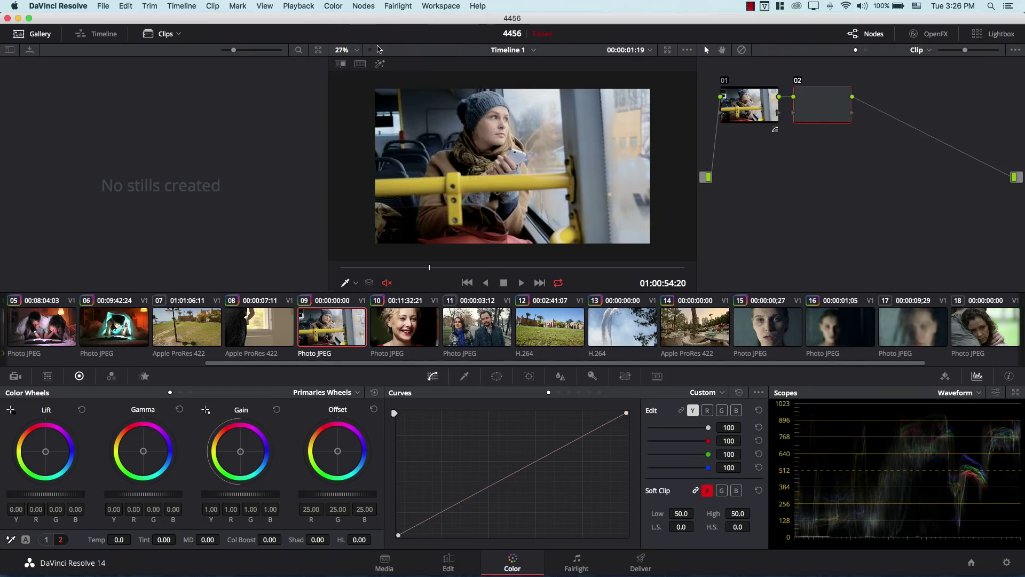
Add default anchors to node 02's luma curve, lower the low and middle anchors, and raise the upper one
click(759, 393)
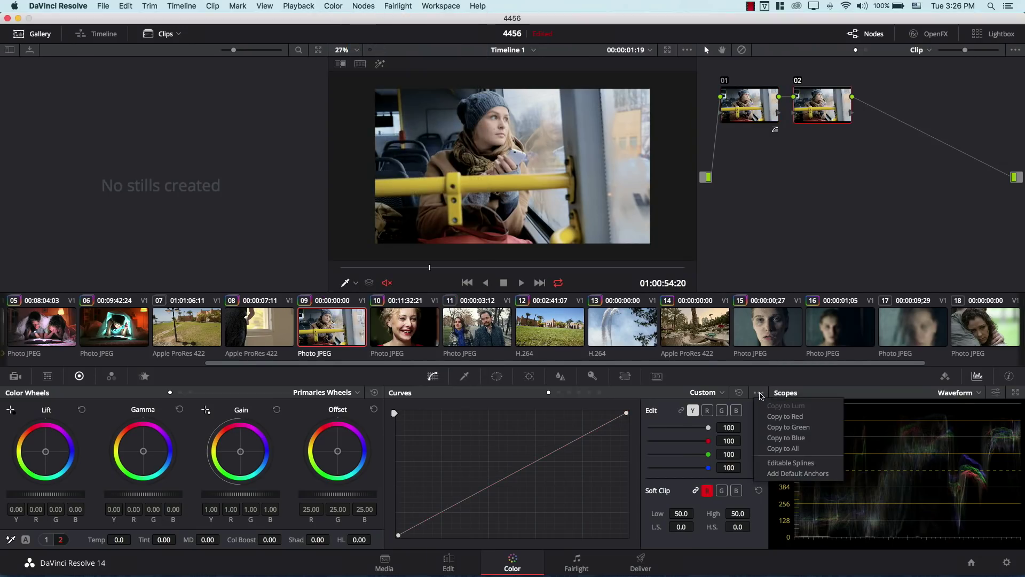
click(770, 475)
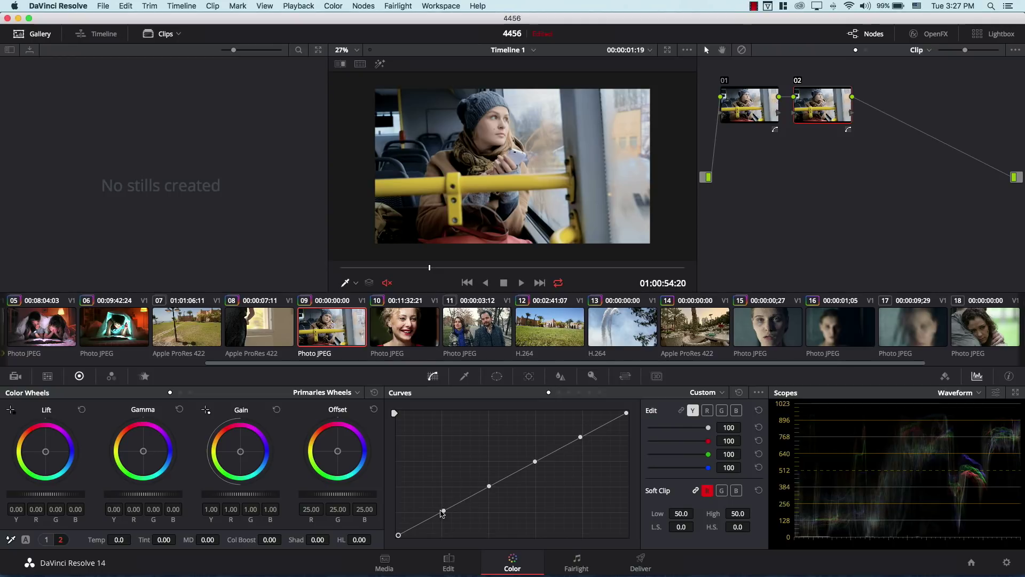
mouse_move(442, 514)
mouse_down()
mouse_move(443, 528)
mouse_move(439, 513)
mouse_up()
drag(490, 485, 492, 493)
drag(534, 463, 537, 471)
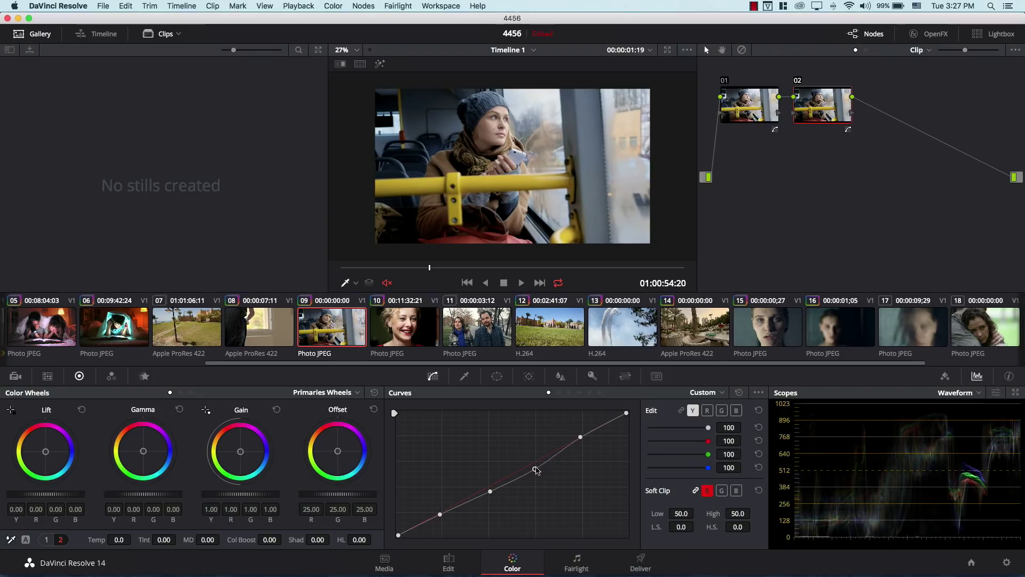
drag(580, 439, 577, 434)
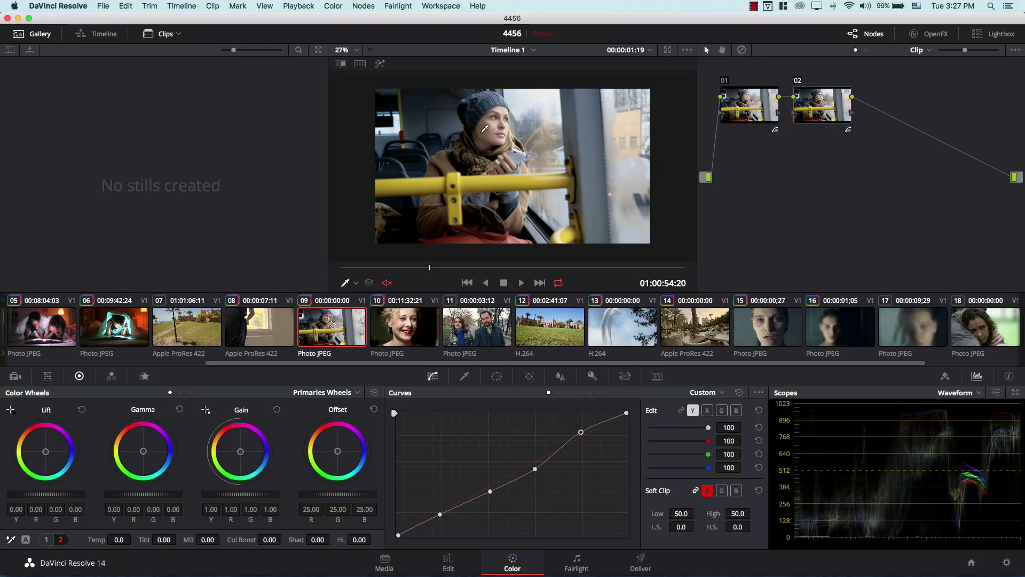
key(shift+d)
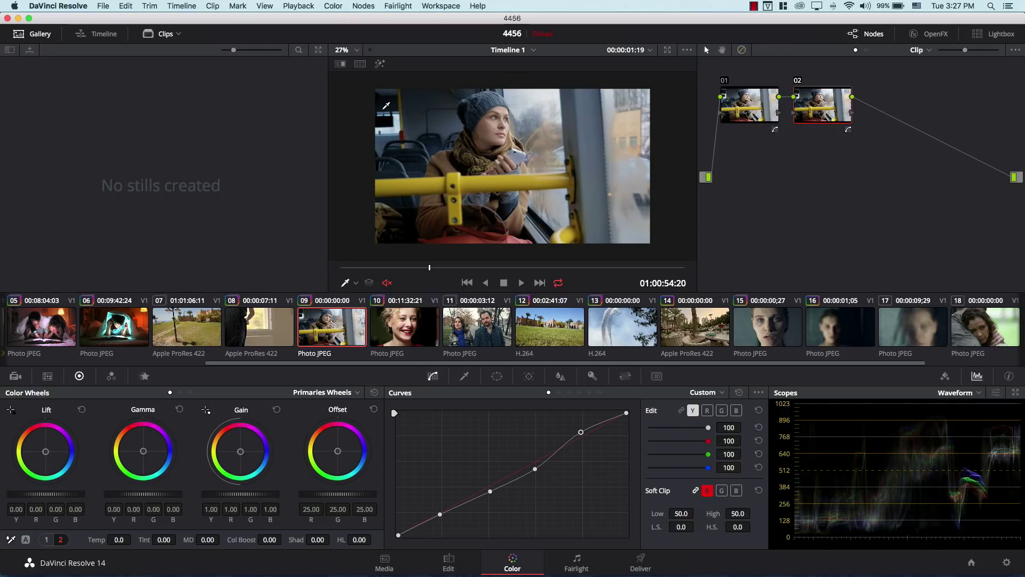
key(shift+d)
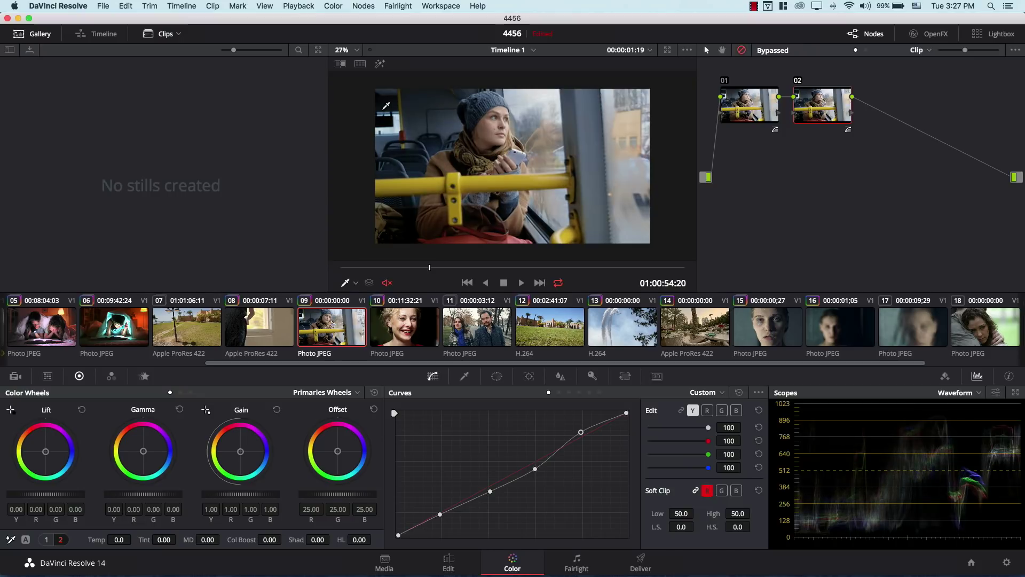
key(shift+d)
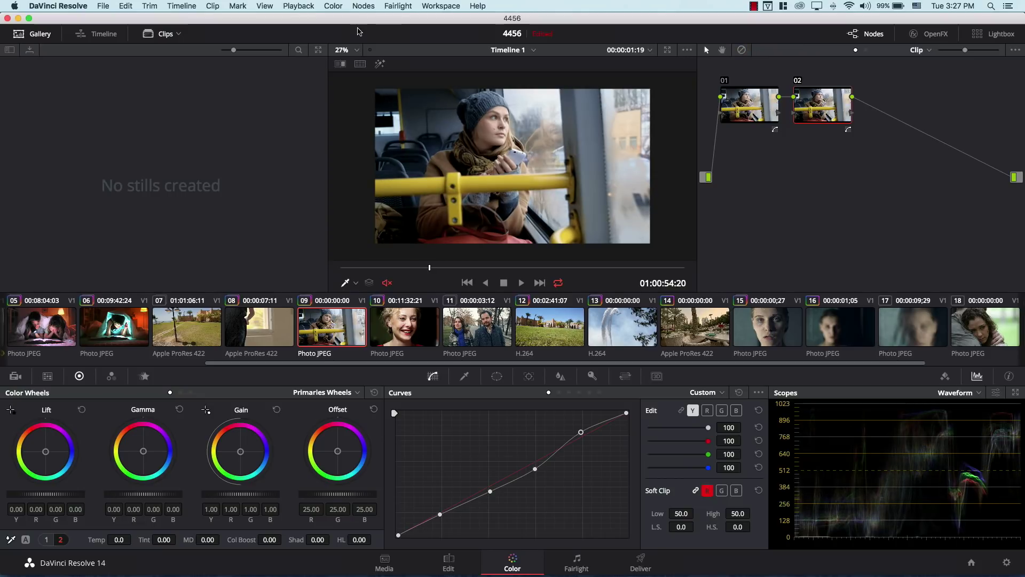
key(shift+d)
key(shift+d)
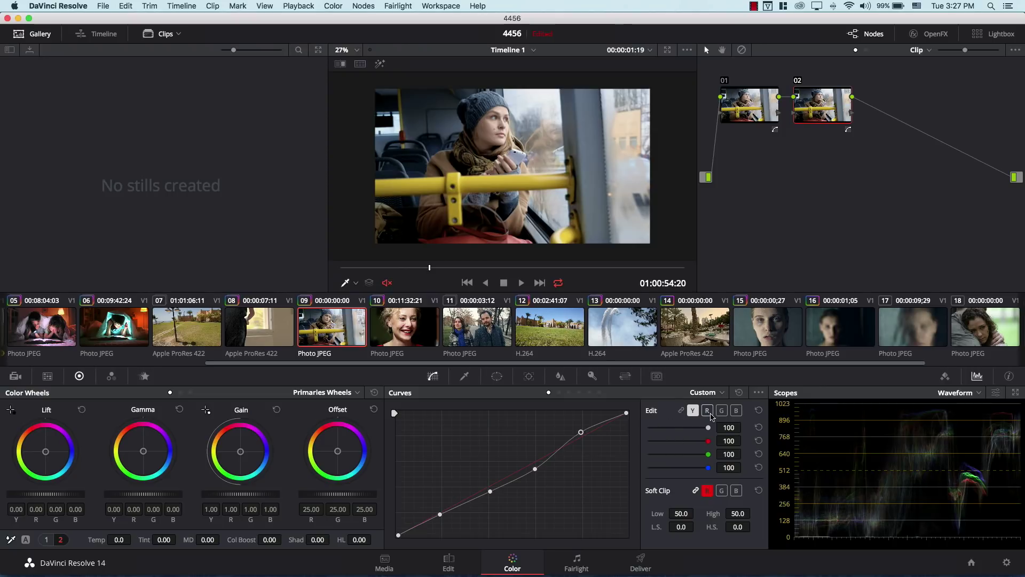
Add default anchors to the red curve, pull it down slightly, and toggle the grade to compare
click(708, 410)
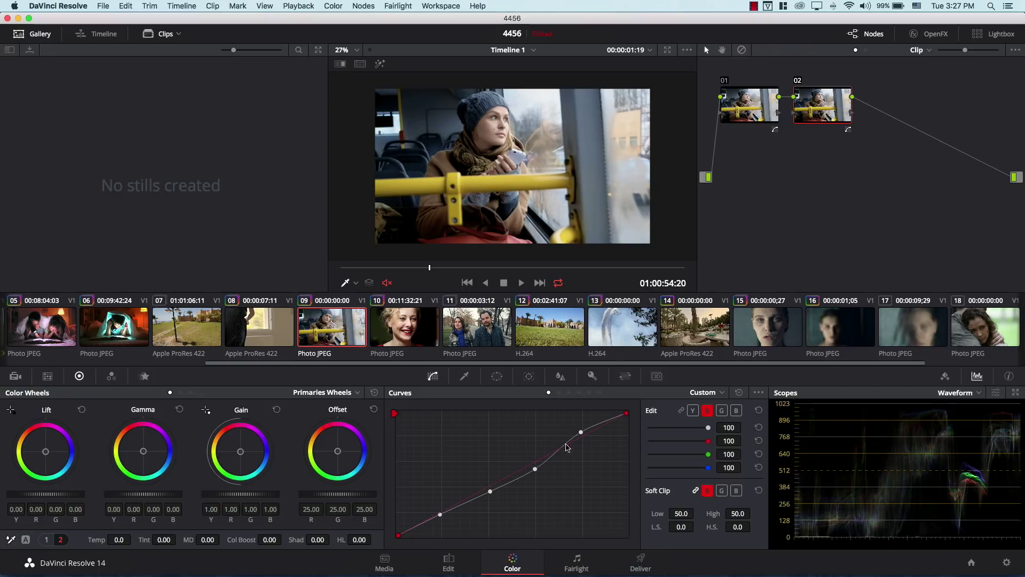
click(759, 393)
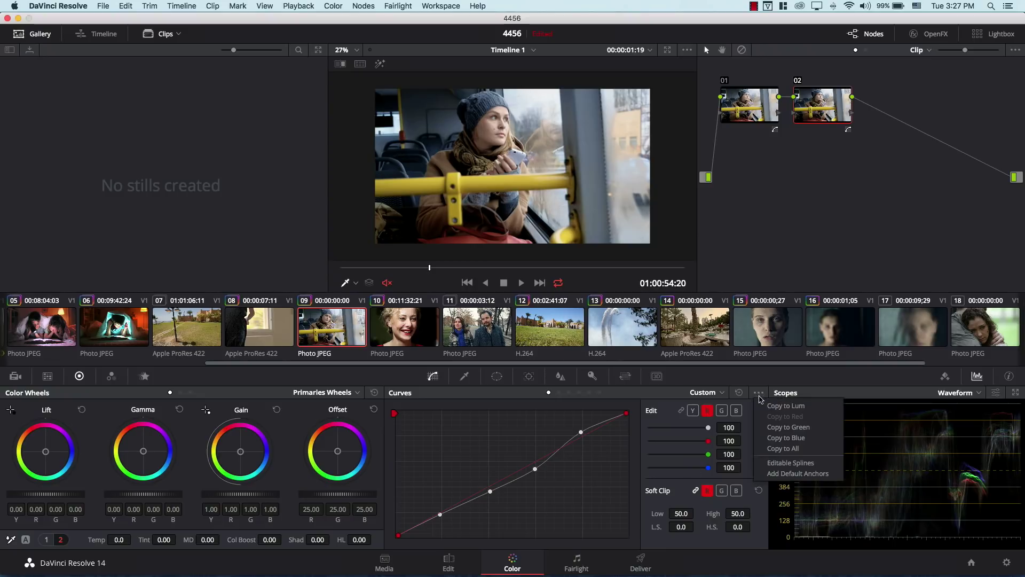
click(767, 474)
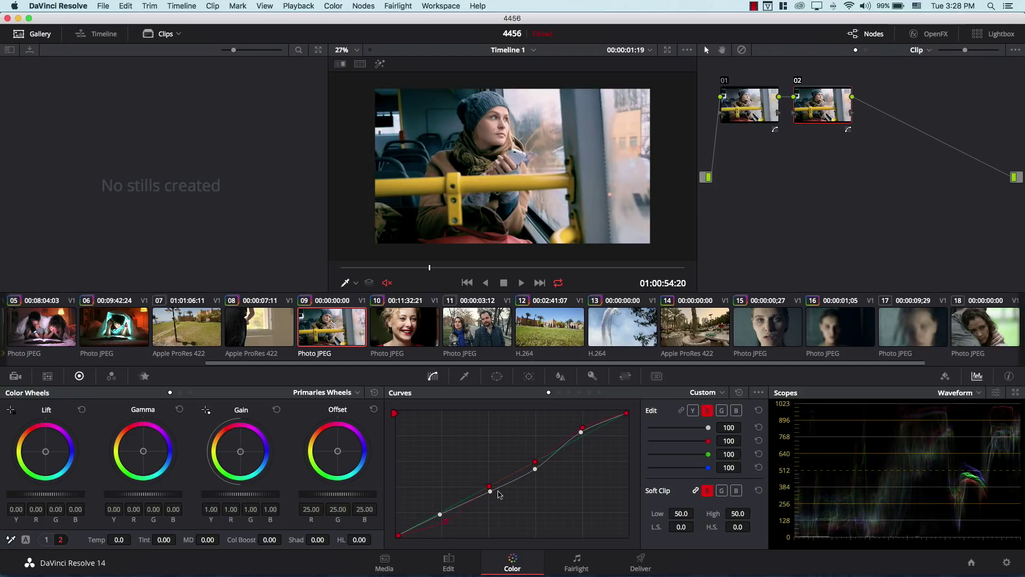
drag(490, 482, 492, 489)
key(shift+d)
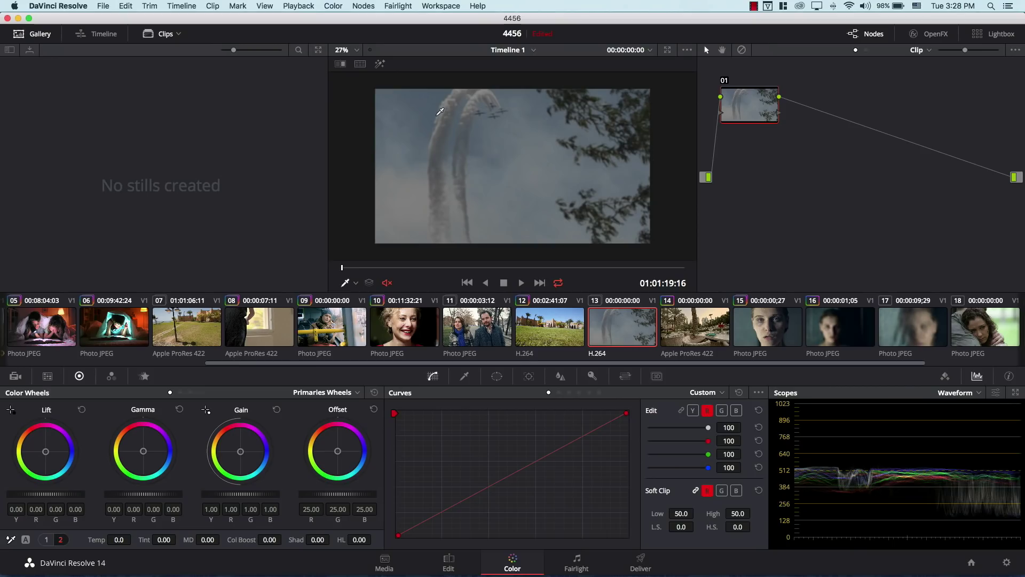
On the Y curve, move the black and white points inward, ease the black point back, and add a midtone point
click(692, 410)
drag(398, 537, 445, 556)
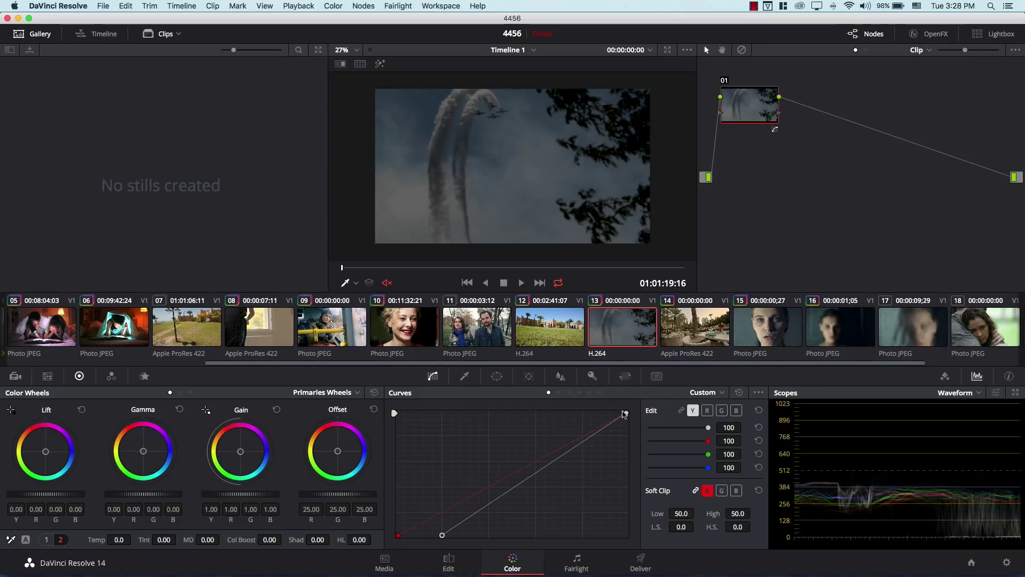
drag(625, 413, 520, 396)
drag(442, 536, 430, 548)
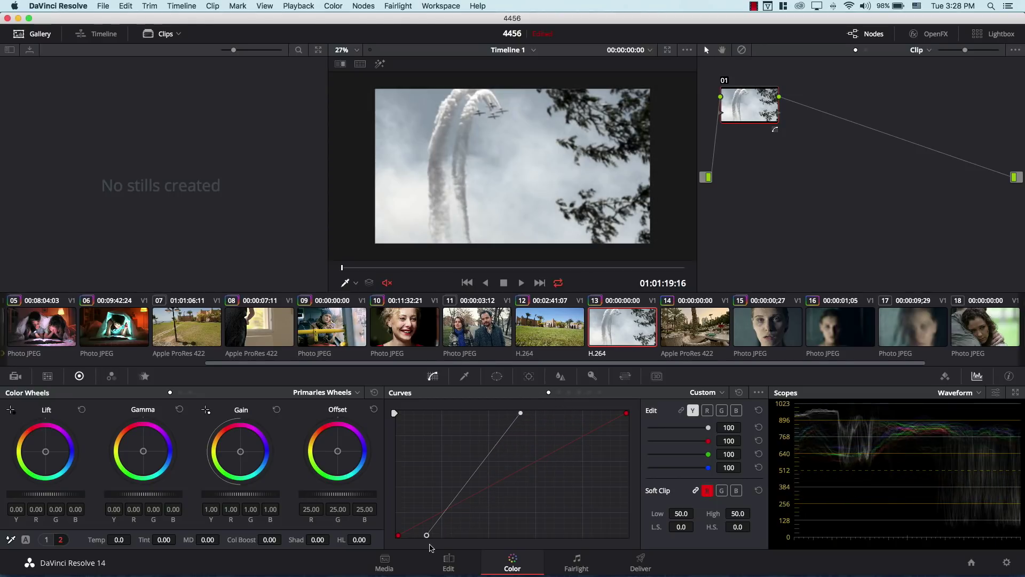
drag(474, 472, 473, 471)
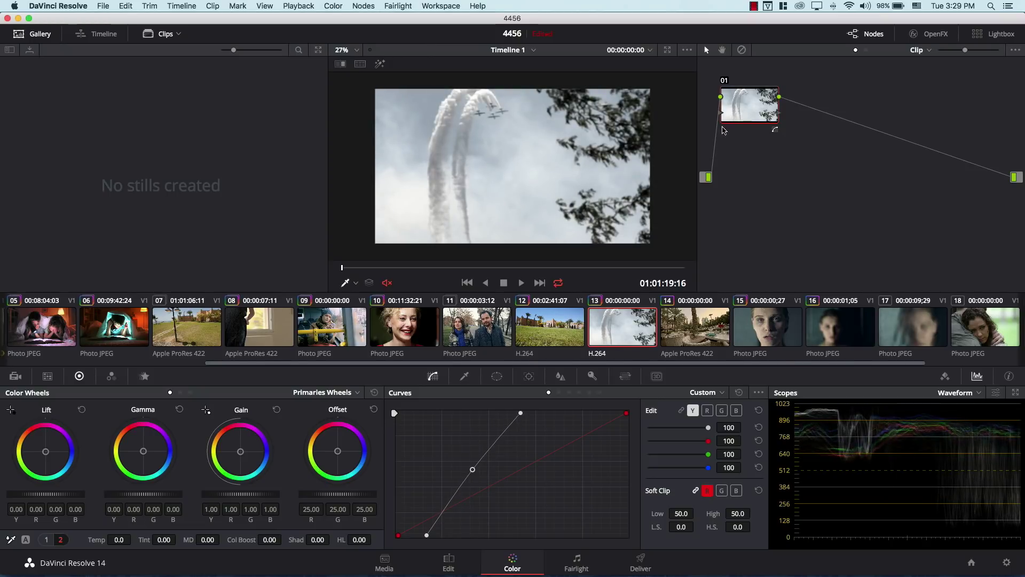
Add serial node 02 and give its luma curve default anchors
click(363, 6)
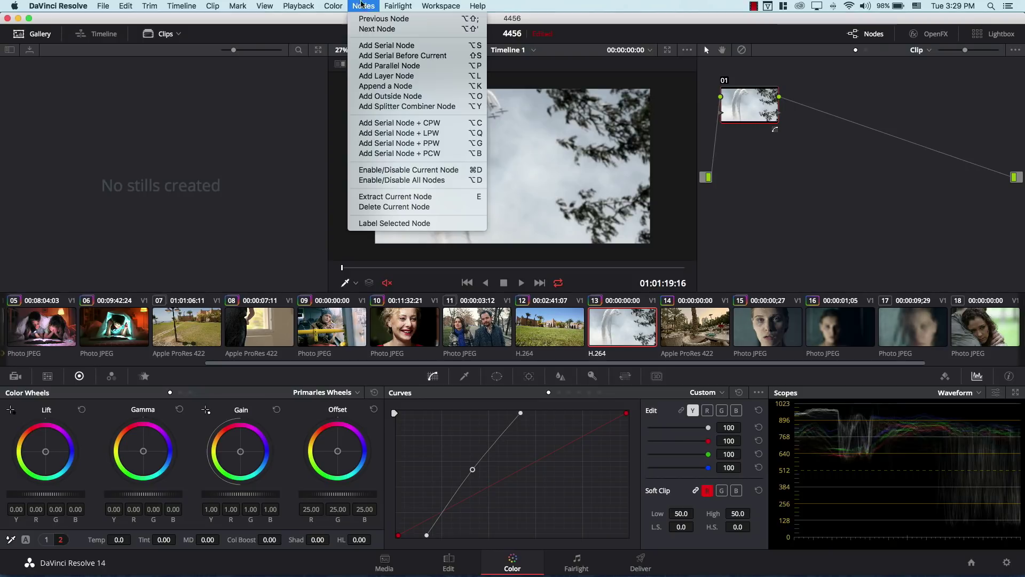
click(365, 51)
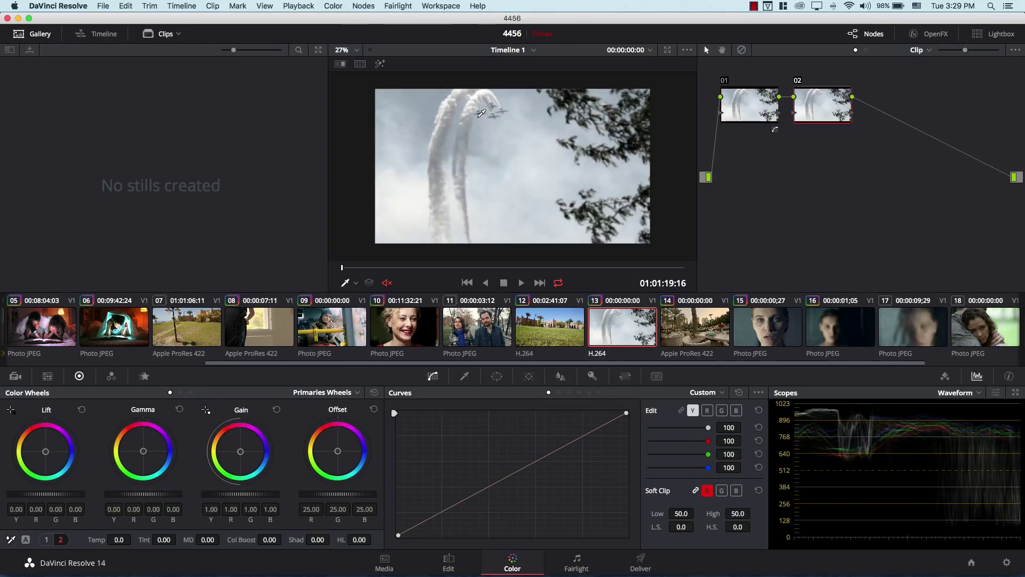
click(759, 393)
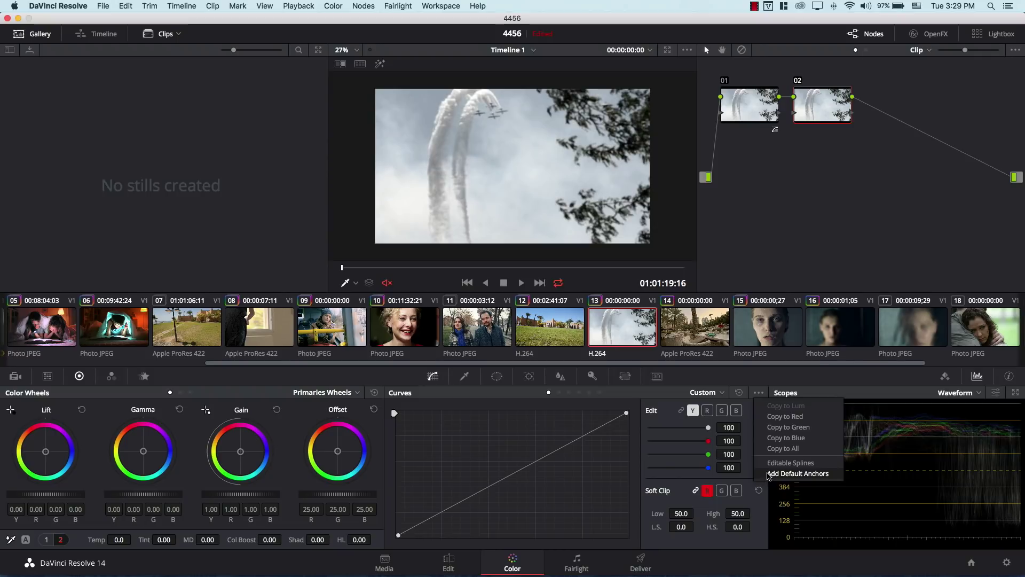
click(773, 474)
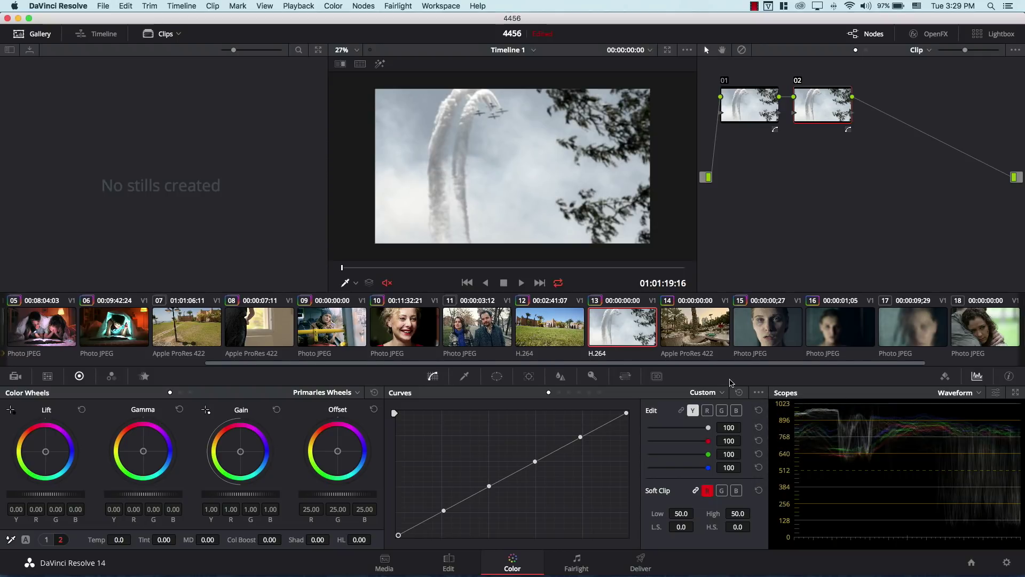
Pull the lowest, middle and next anchors down into an S-curve, then adjust an upper anchor
drag(443, 510, 443, 530)
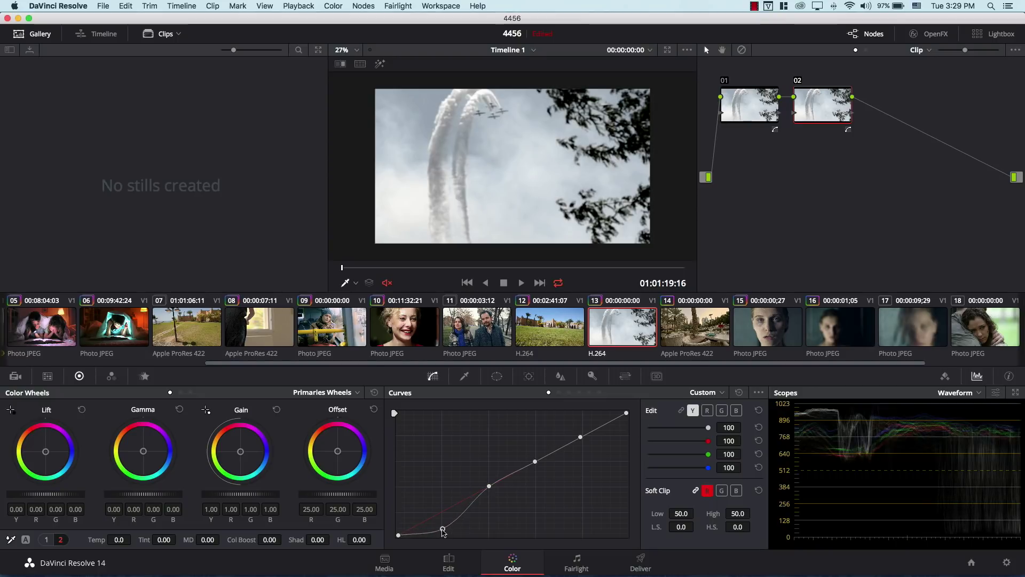
drag(489, 487, 489, 510)
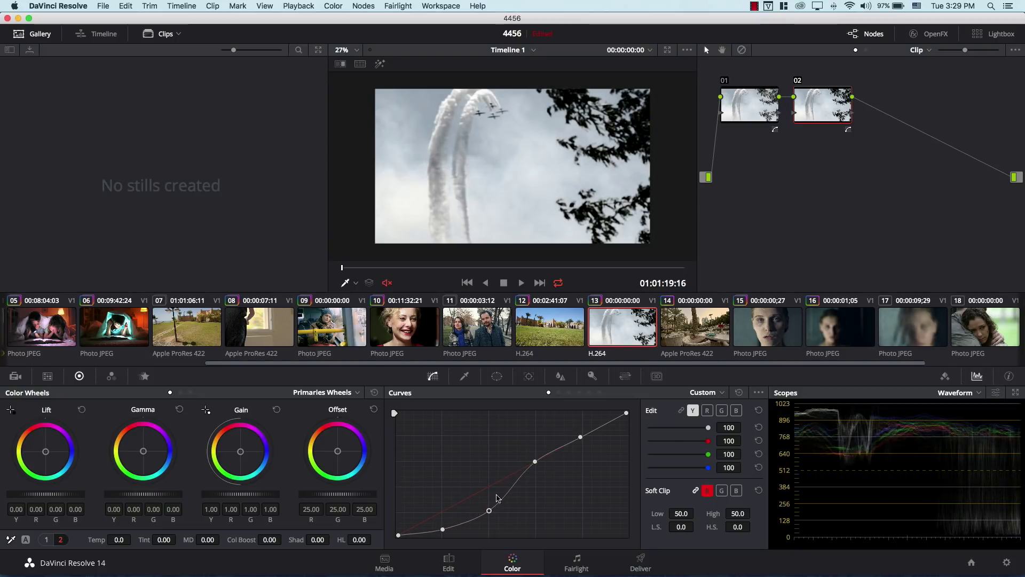
drag(535, 461, 532, 474)
drag(581, 439, 617, 423)
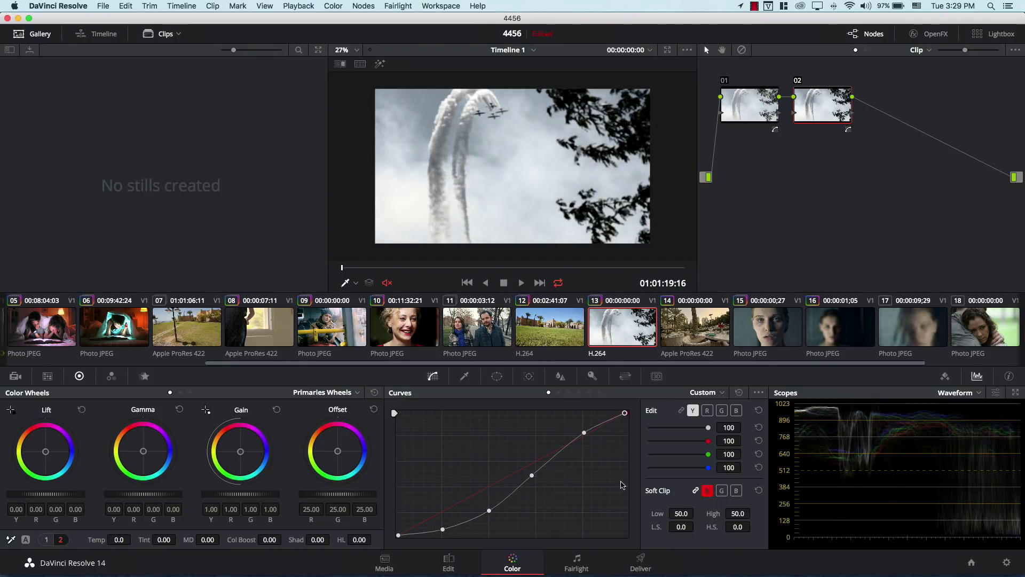
key(ctrl+d)
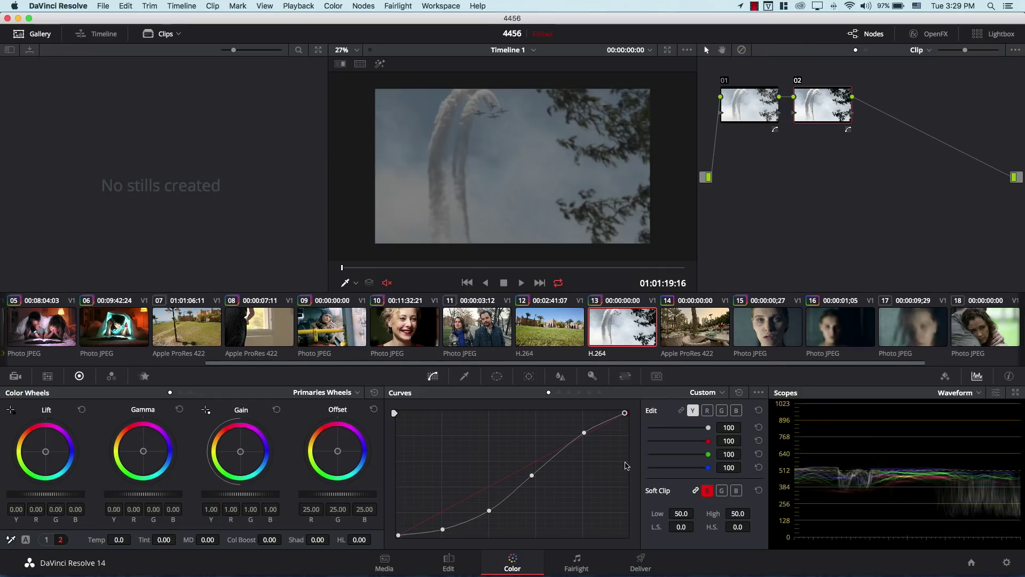